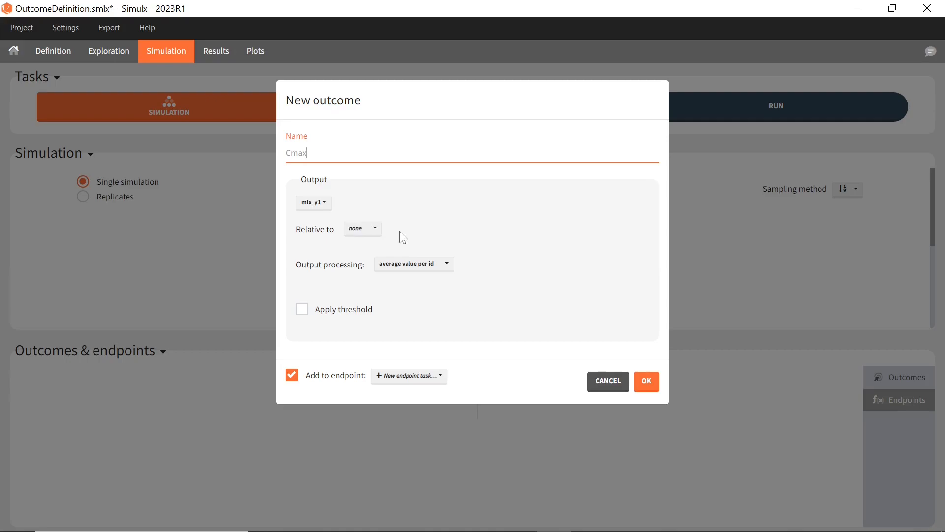
Set the Cmax outcome's output processing to max per id, using the value of max, and save it to a new endpoint
left_click(428, 264)
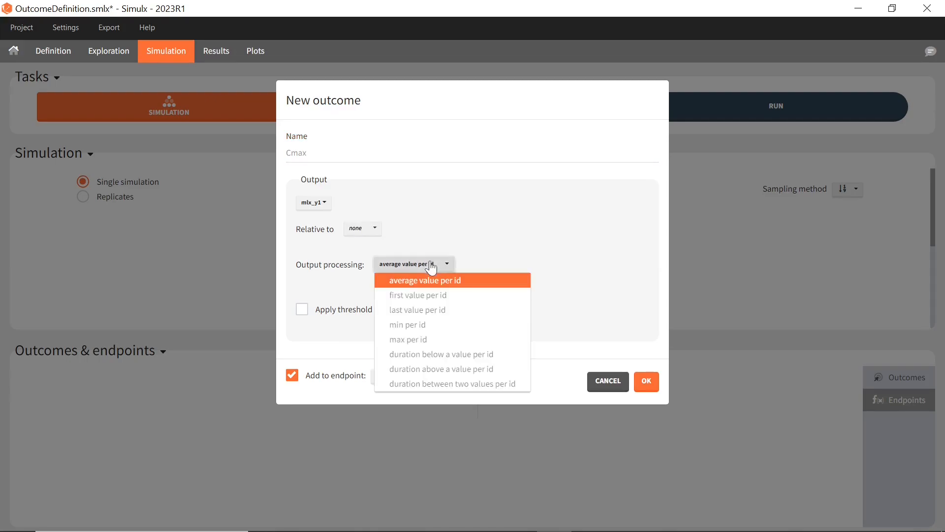
left_click(436, 339)
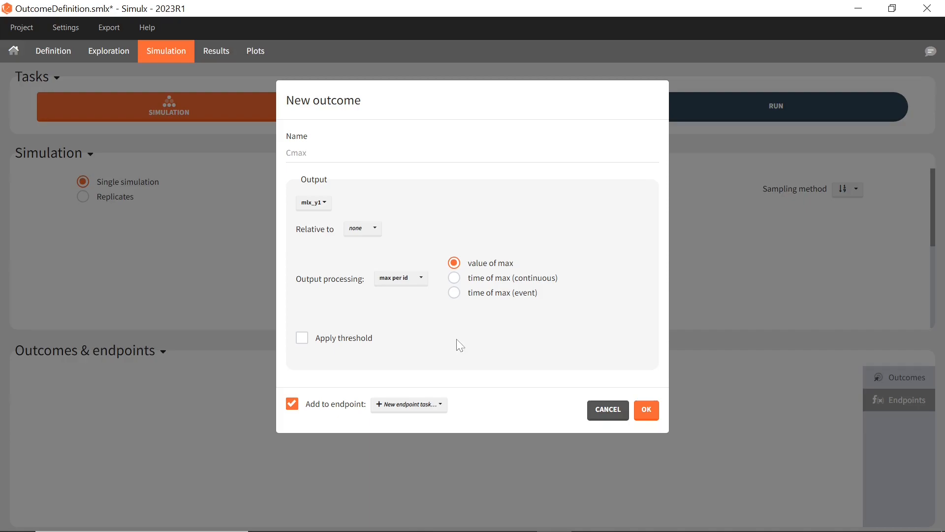
left_click(646, 411)
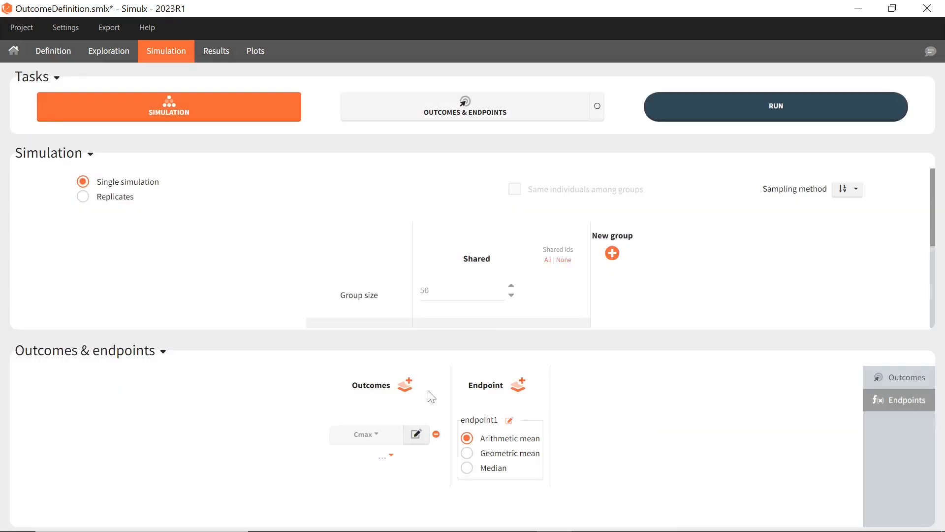
Add an outcome named Tmax on mlx_y1, processed as max per id with time of max (event), linked to a new endpoint
left_click(405, 385)
double_click(304, 153)
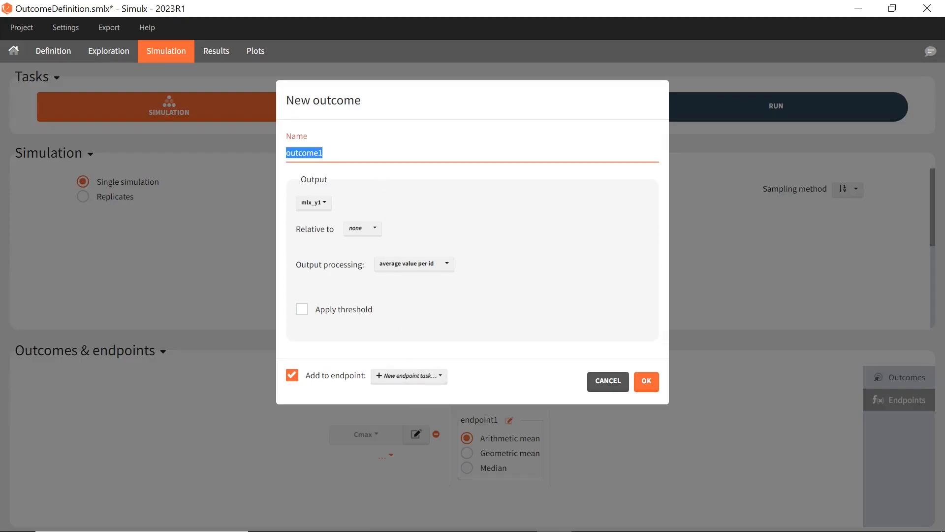
type("Tmax")
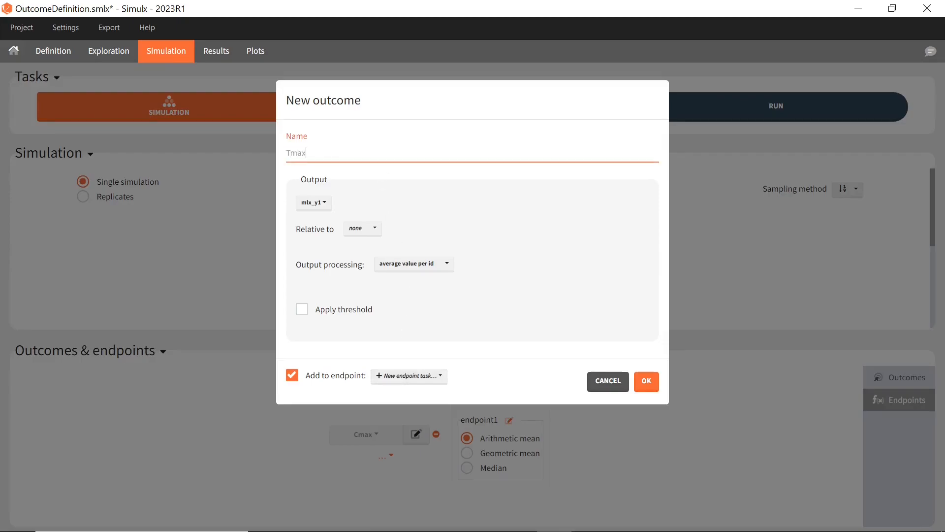
left_click(422, 263)
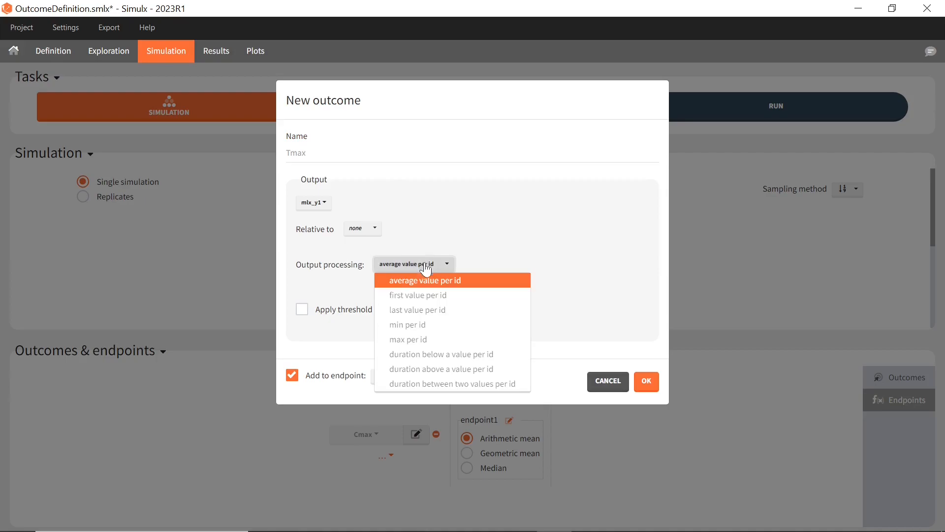
left_click(424, 336)
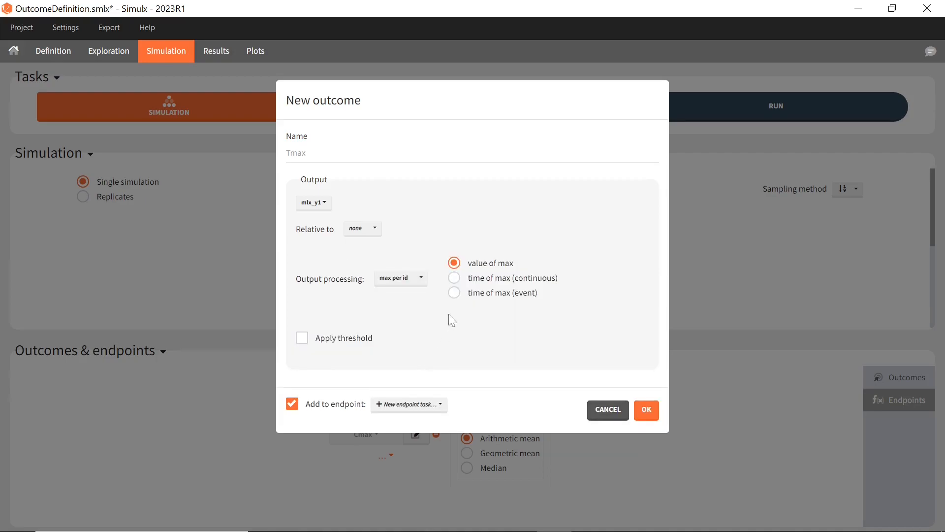
left_click(454, 294)
left_click(647, 410)
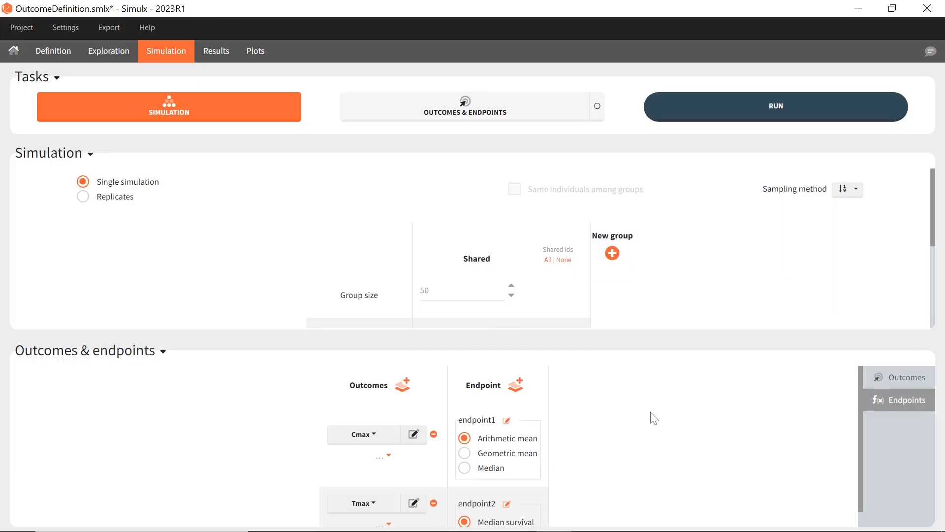
Start a new outcome named thresholdPD on output mlx_y2, relative to baseline (first value of output) as a ratio
left_click(406, 390)
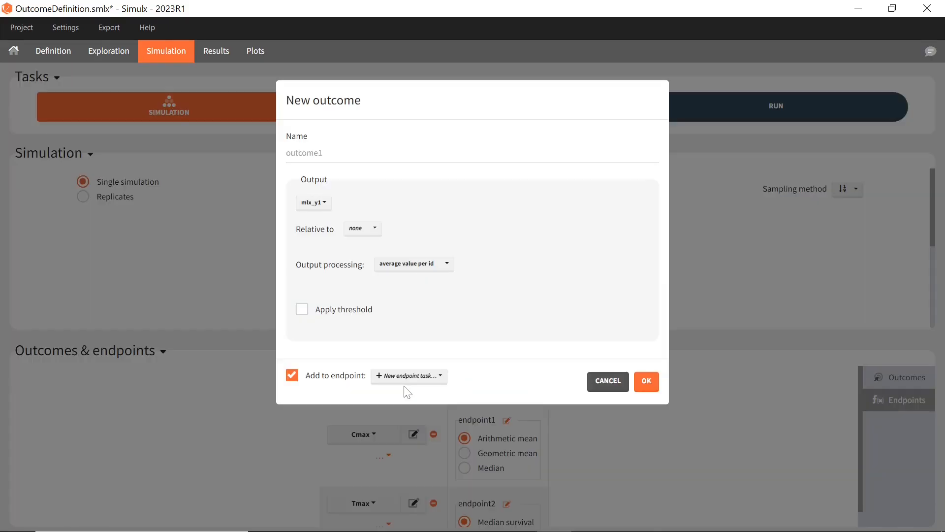
type("thresholdPD")
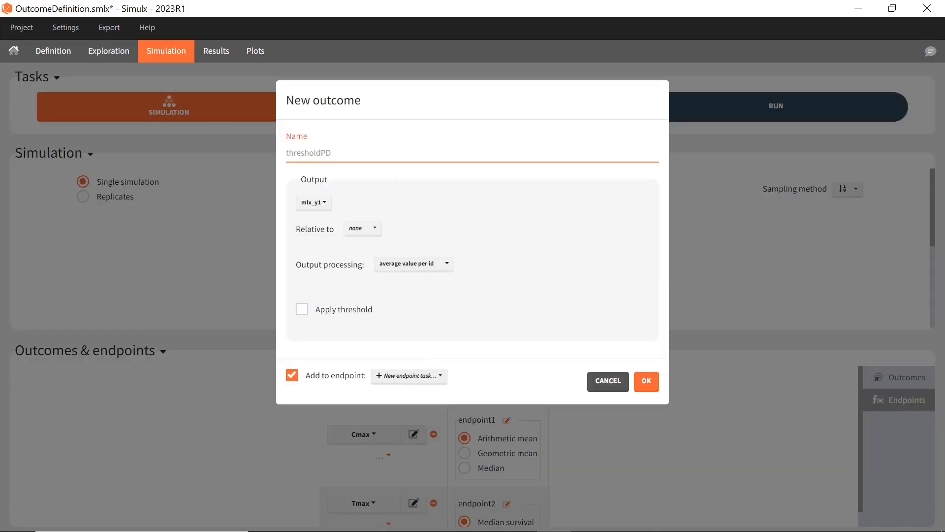
left_click(327, 204)
left_click(329, 236)
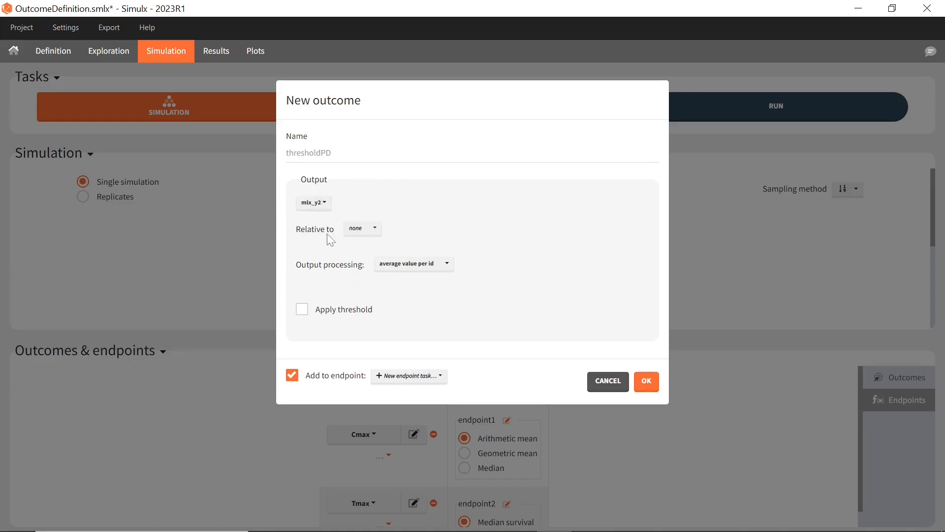
left_click(365, 231)
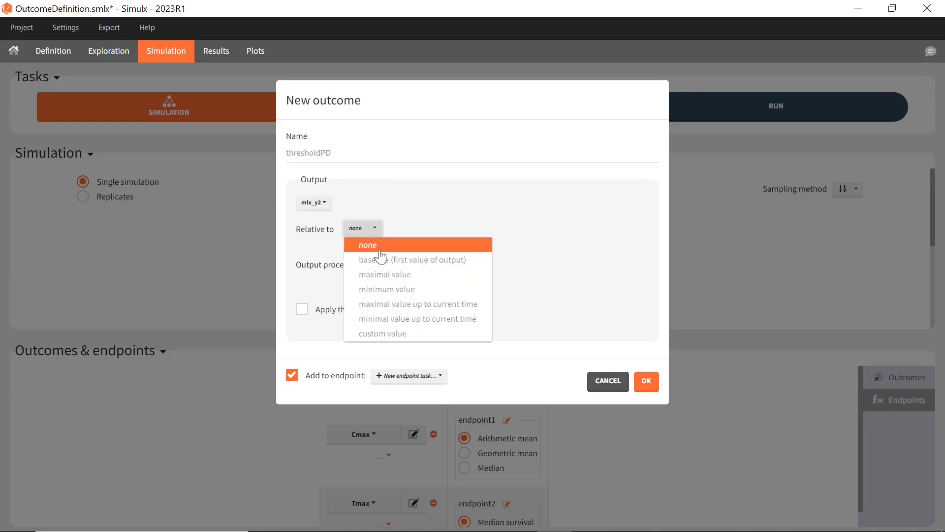
left_click(381, 258)
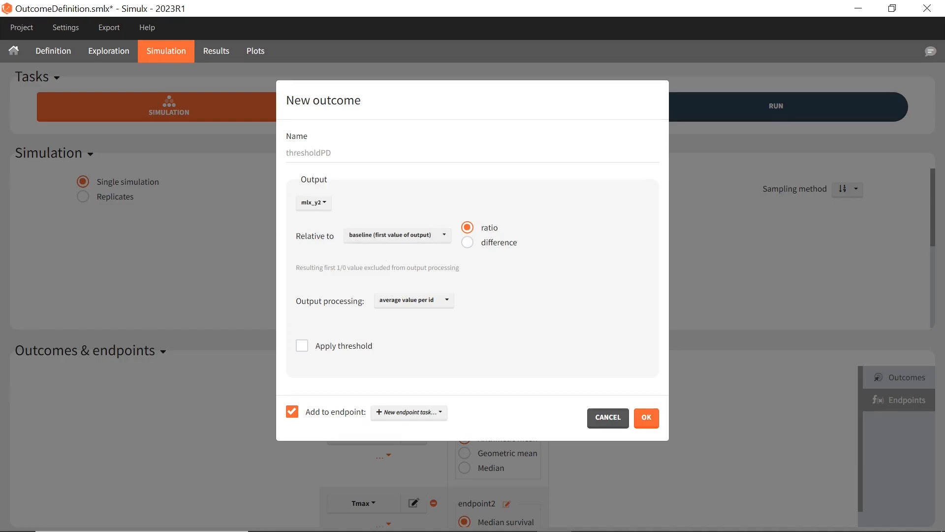
Process thresholdPD as the value of min per id, apply a threshold of < 0.2, and save the outcome to a new endpoint
left_click(394, 299)
left_click(416, 368)
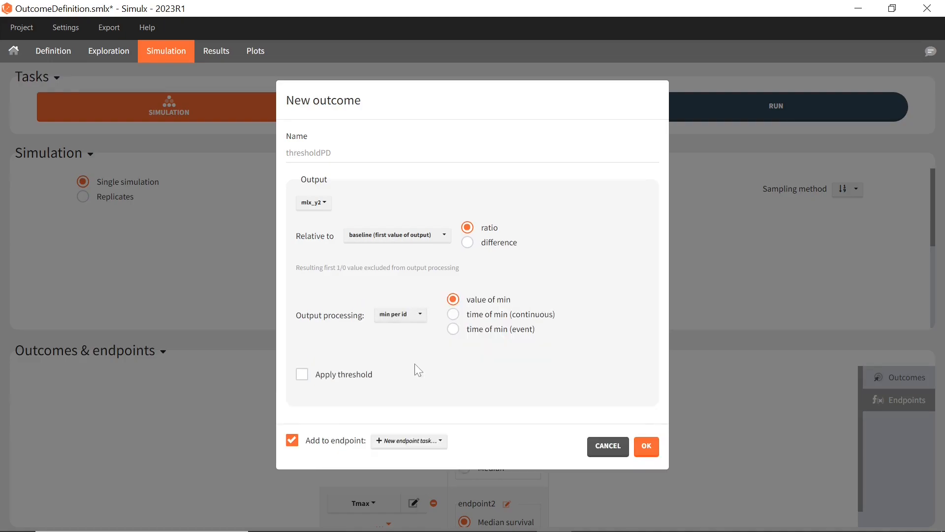
left_click(302, 377)
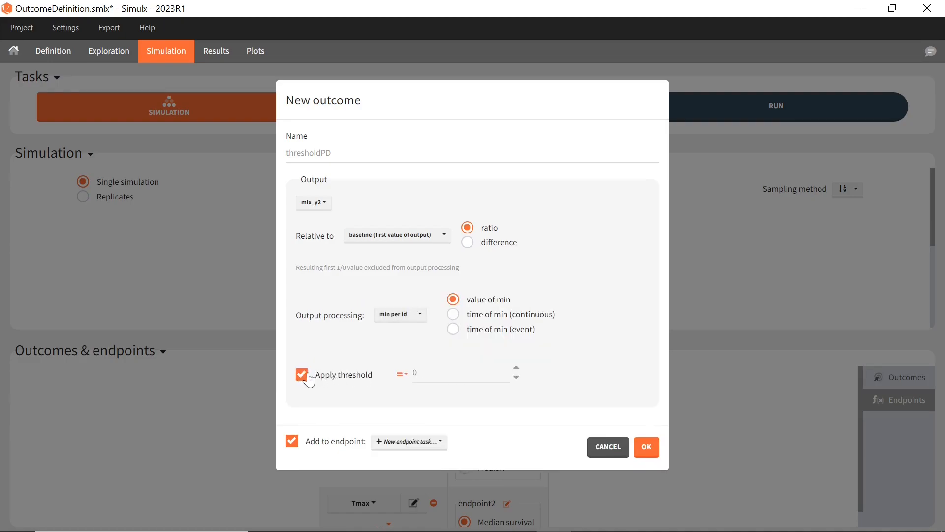
left_click(401, 374)
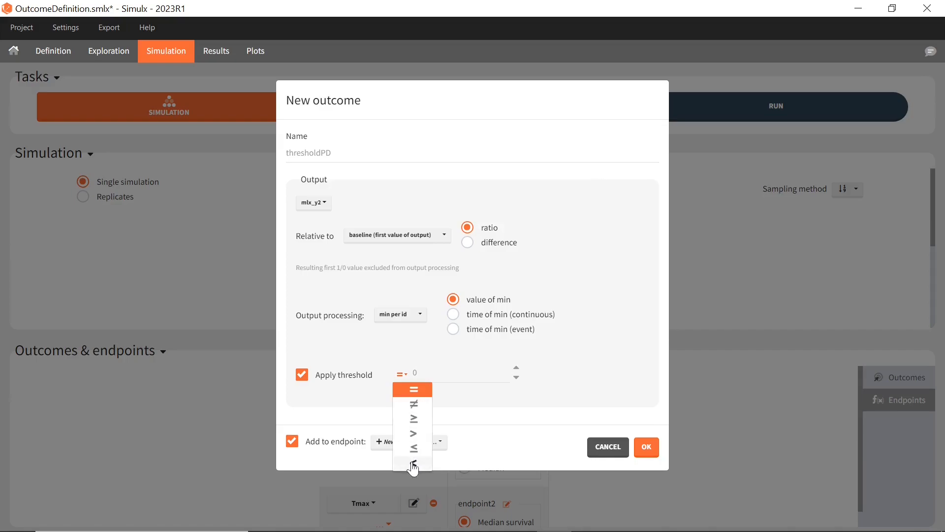
left_click(413, 464)
double_click(415, 373)
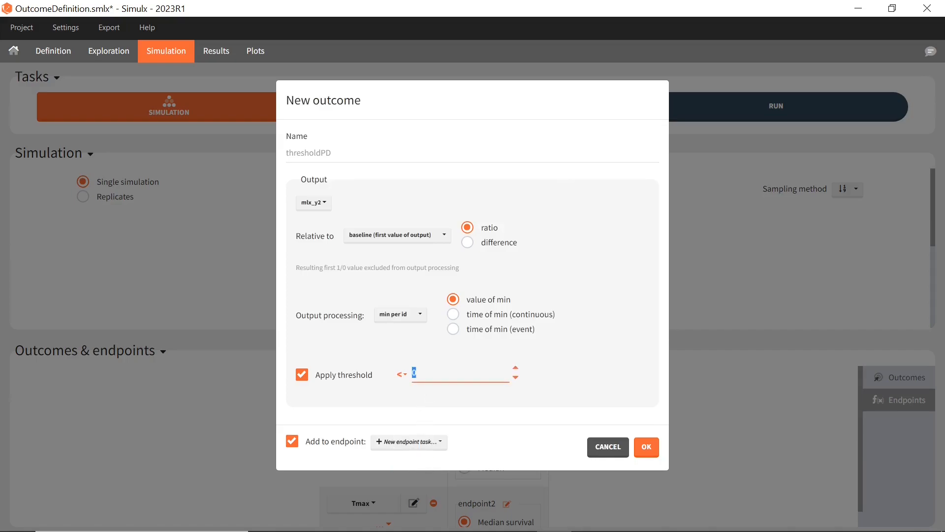
type("0.2")
left_click(647, 449)
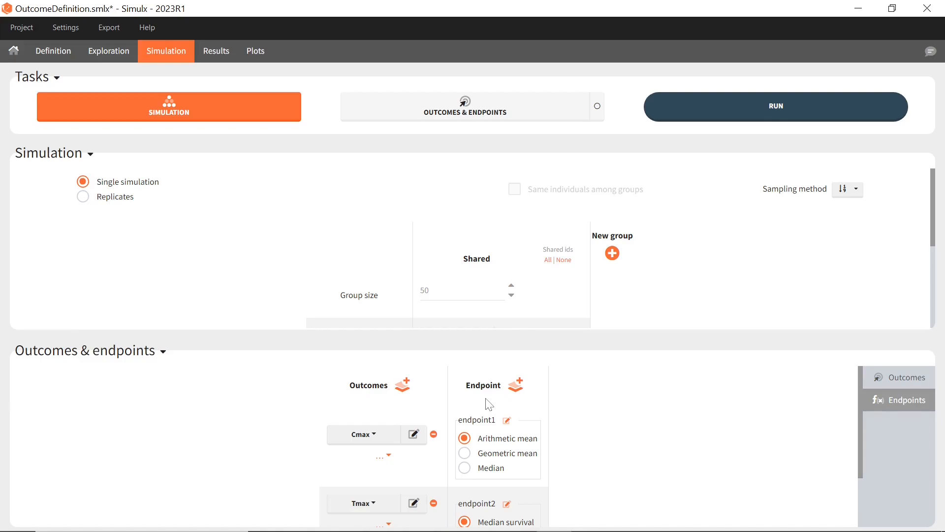
Include the Outcomes & Endpoints task in the run scenario and run that task
left_click(598, 107)
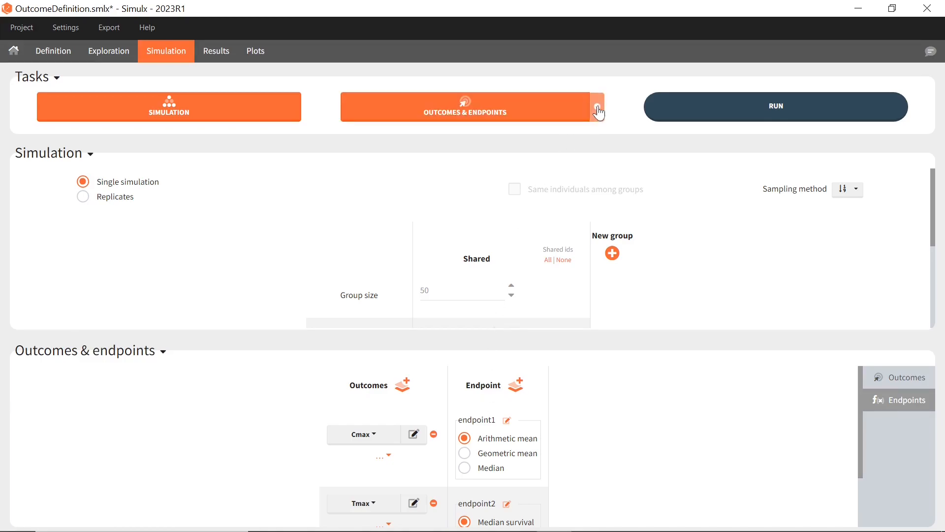
left_click(467, 105)
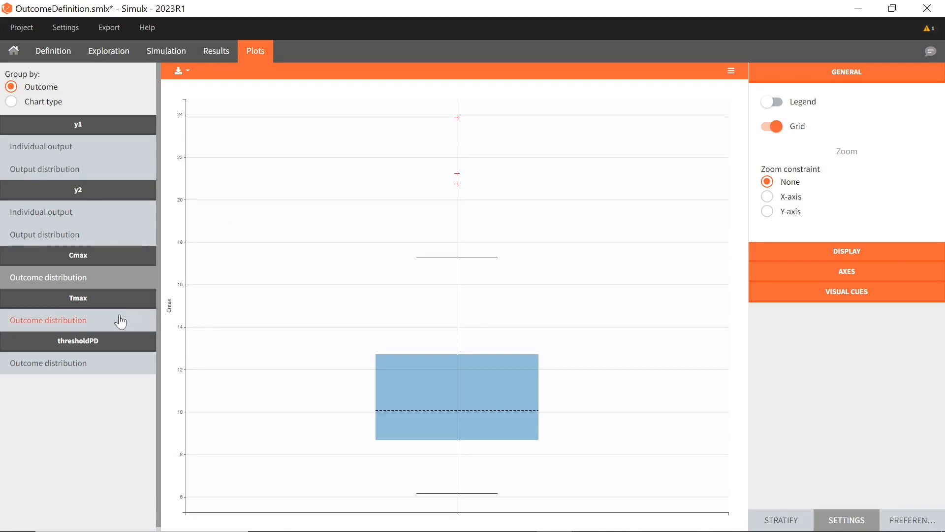
Examine the outcome distribution plots for Tmax and thresholdPD, checking the number of individuals in each thresholdPD bar
left_click(101, 326)
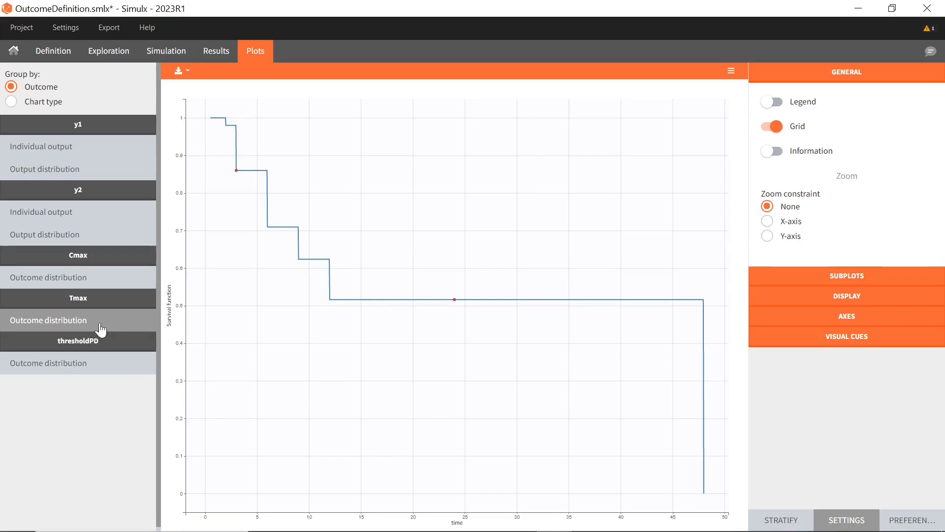
left_click(101, 369)
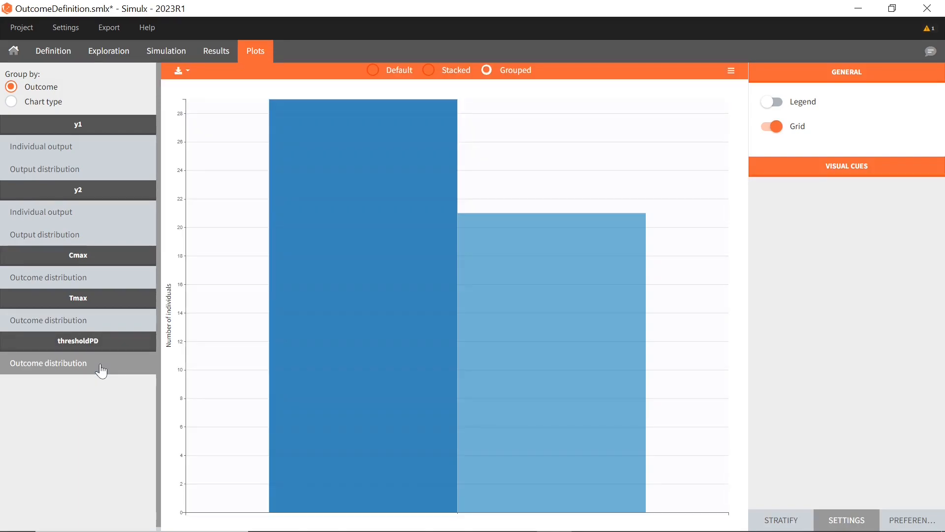
mouse_move(299, 315)
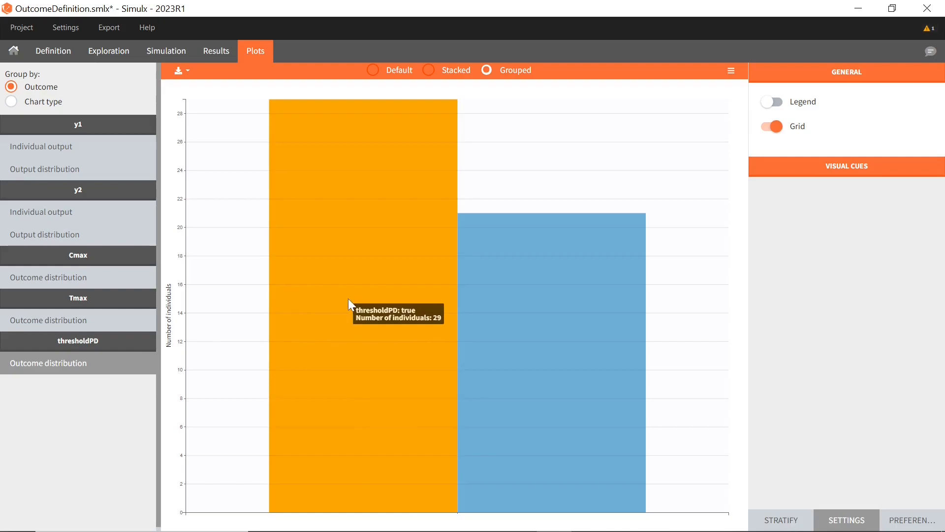
mouse_move(474, 315)
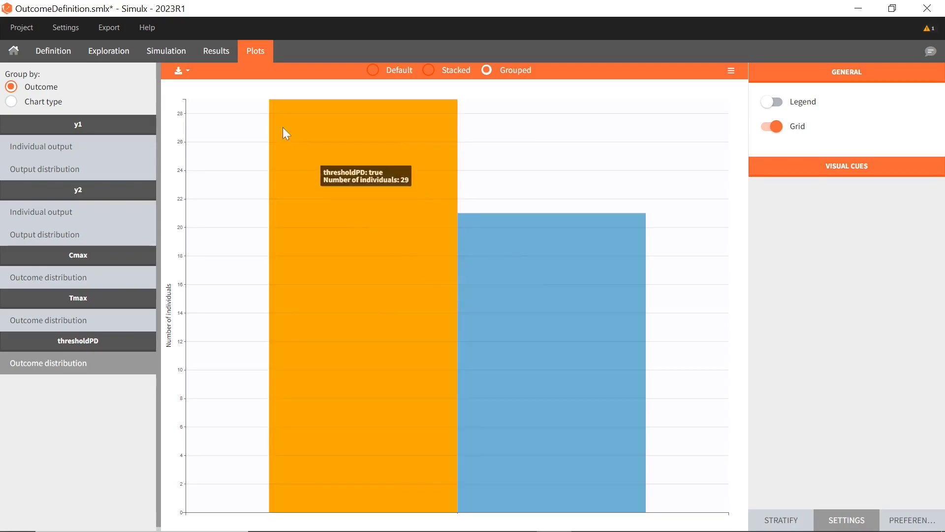
Review the endpoints results table, the per-individual tables for Cmax, Tmax and thresholdPD, and the outcomes summary
left_click(218, 64)
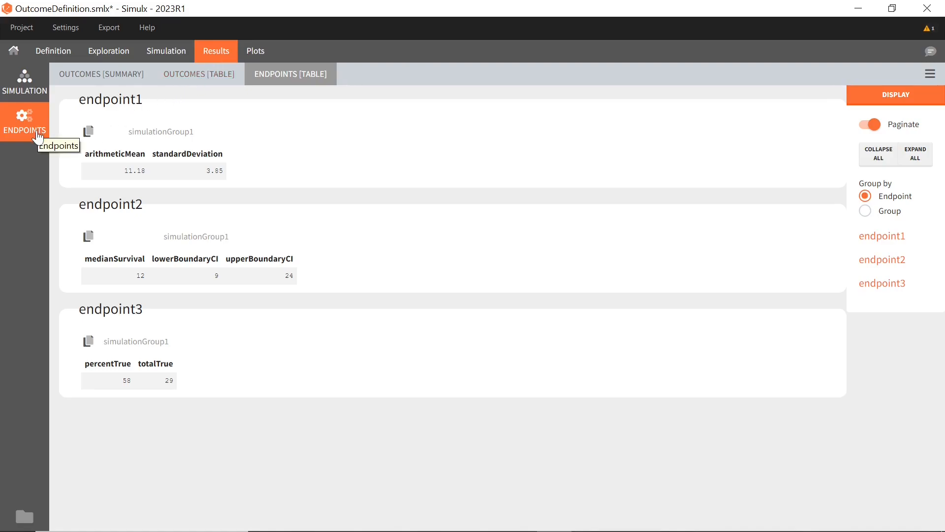
left_click(182, 79)
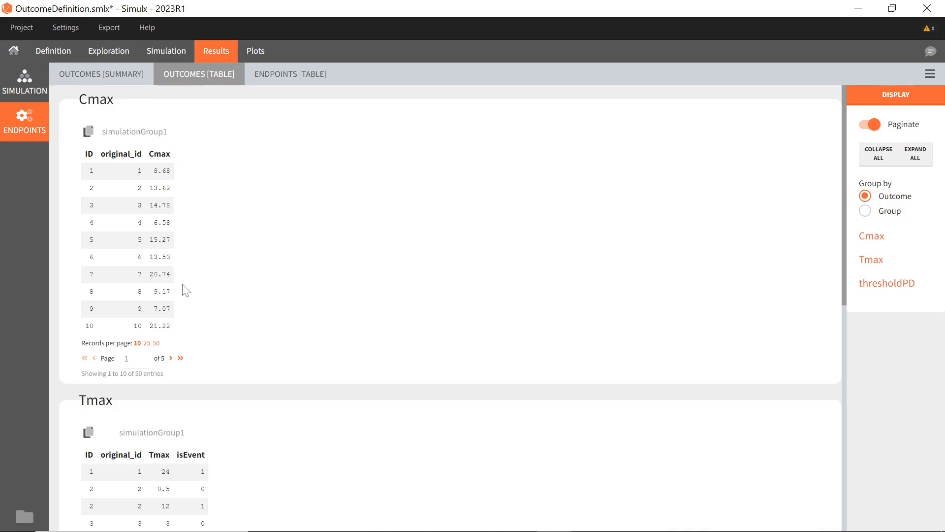
scroll(186, 291, "down", 4)
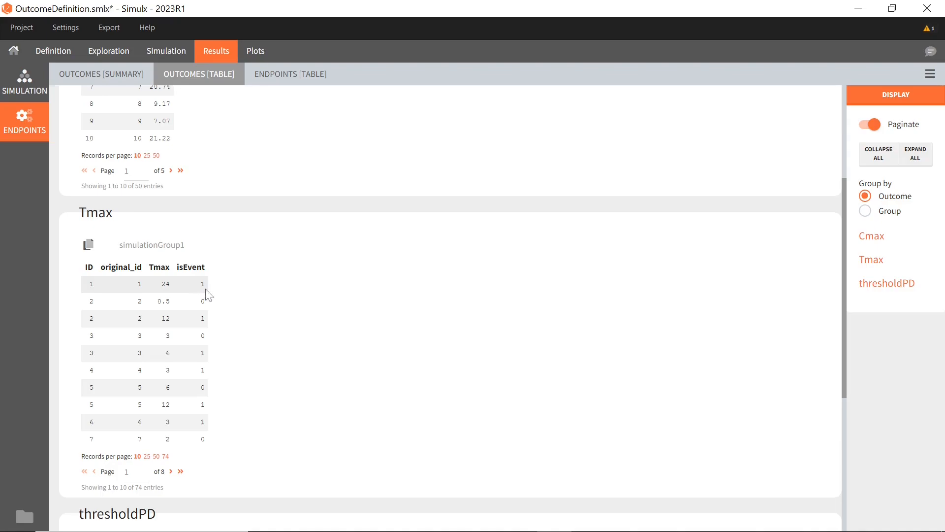
scroll(248, 230, "down", 5)
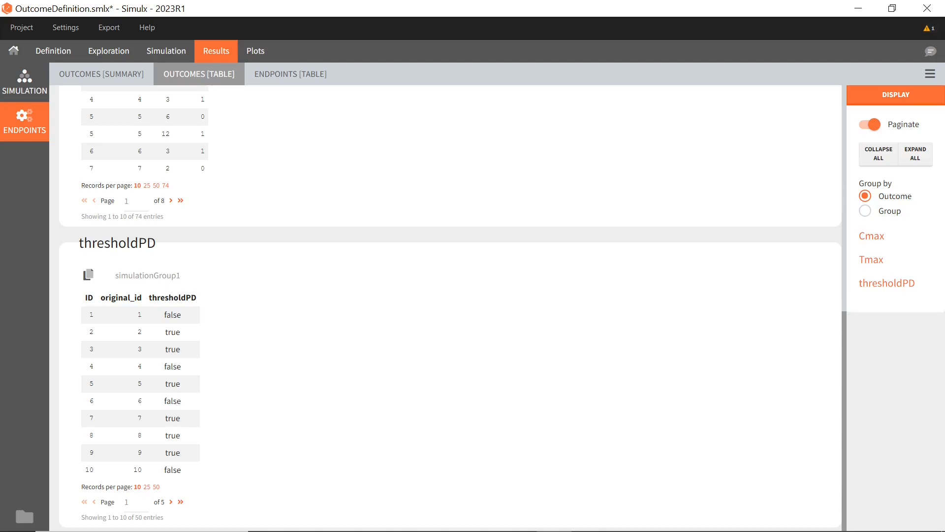
left_click(138, 86)
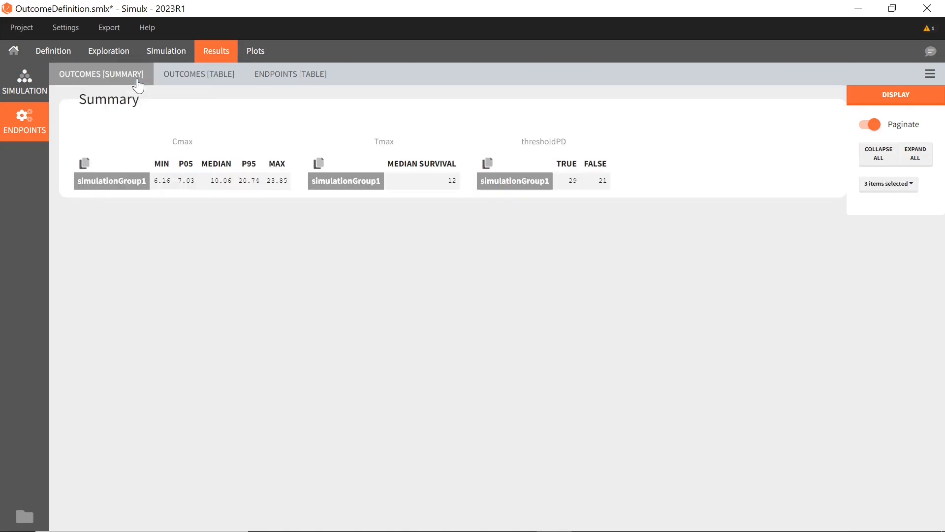